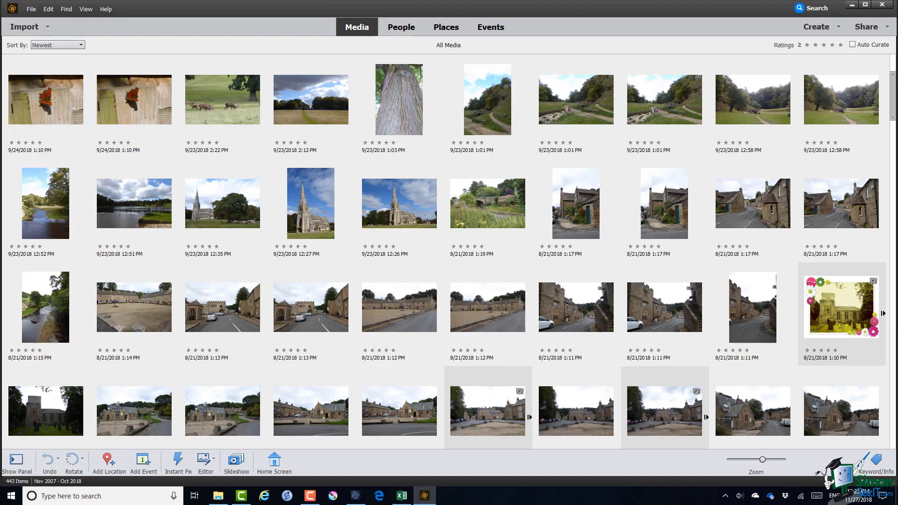
- Caption the grazing deer photo 'Red deer' using Edit > Add Caption
click(227, 110)
click(49, 9)
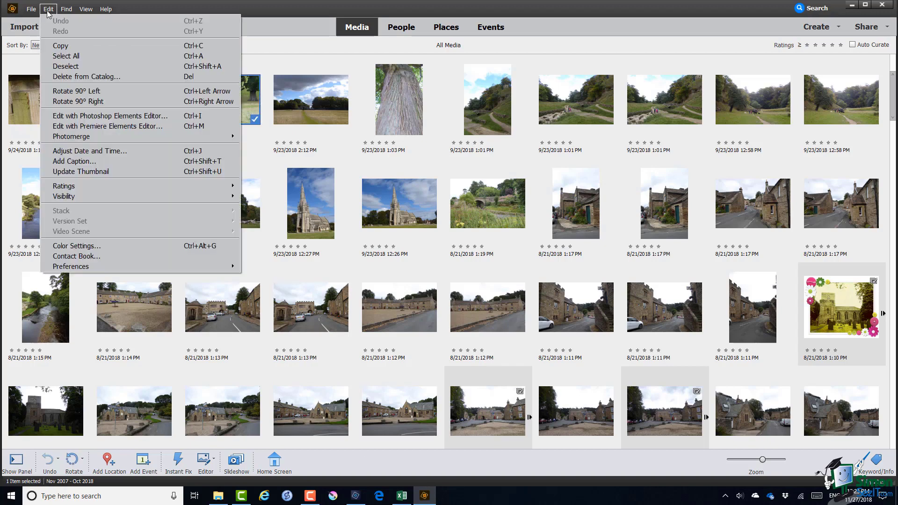
click(75, 161)
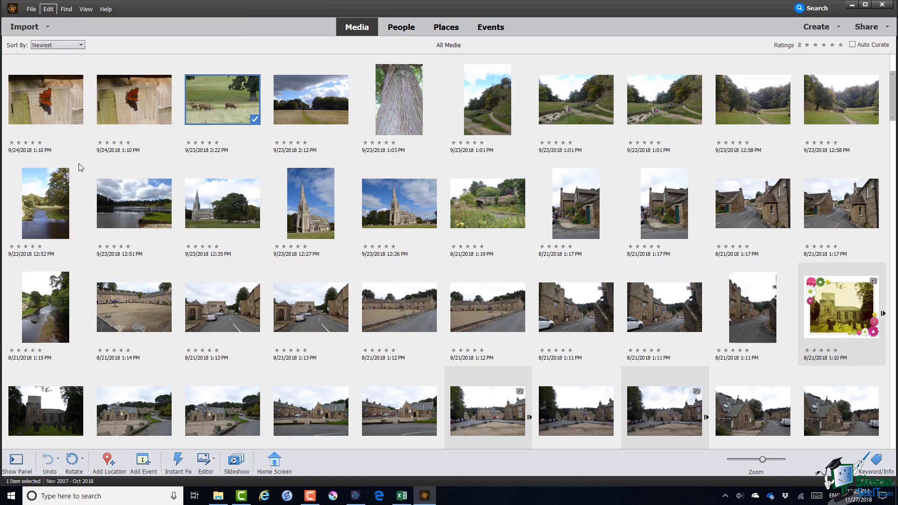
text(Red deer)
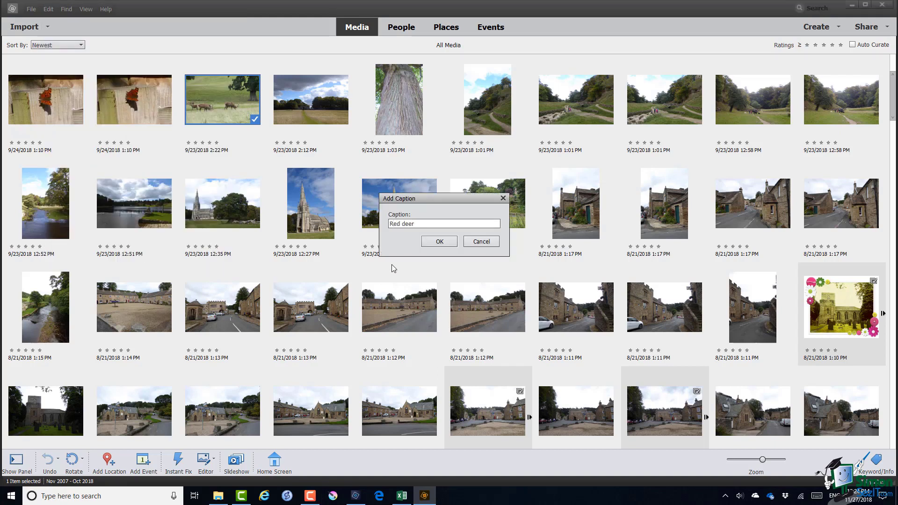
click(441, 242)
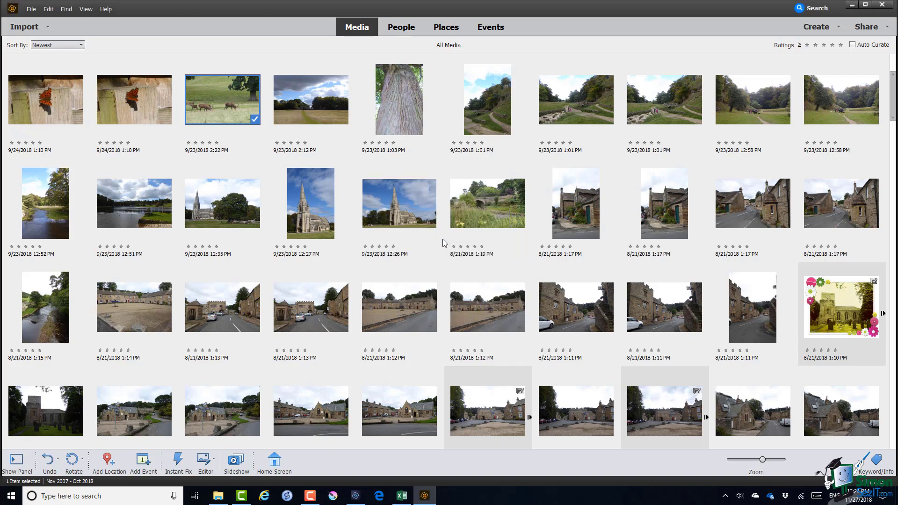
- Show the Information panel beside the grid and erase the deer photo's caption
double_click(230, 102)
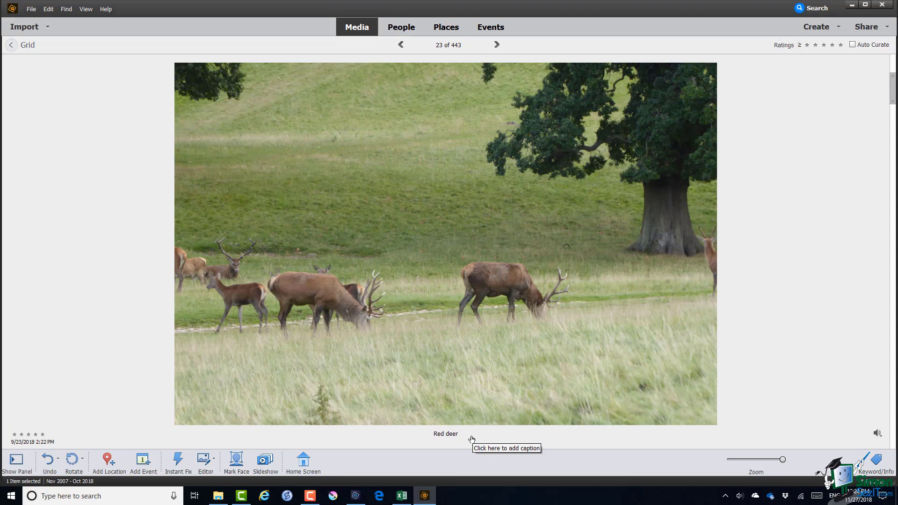
click(11, 45)
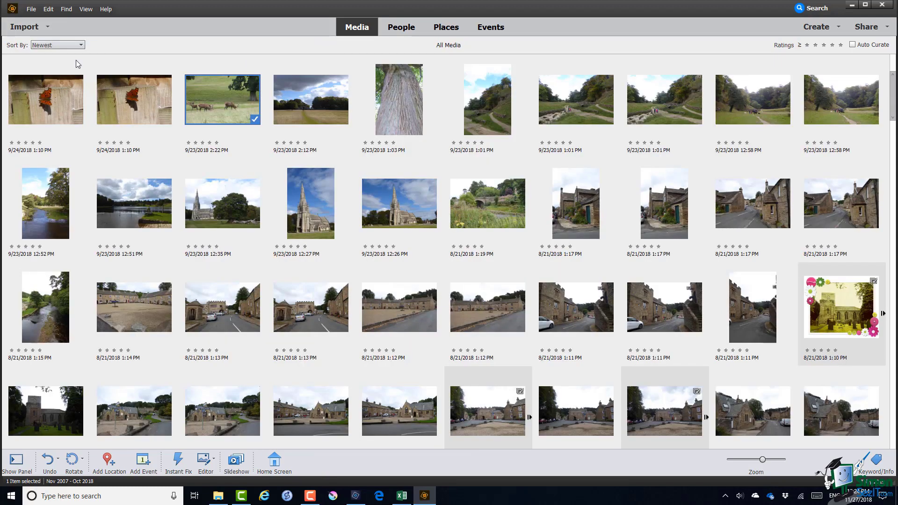
click(878, 462)
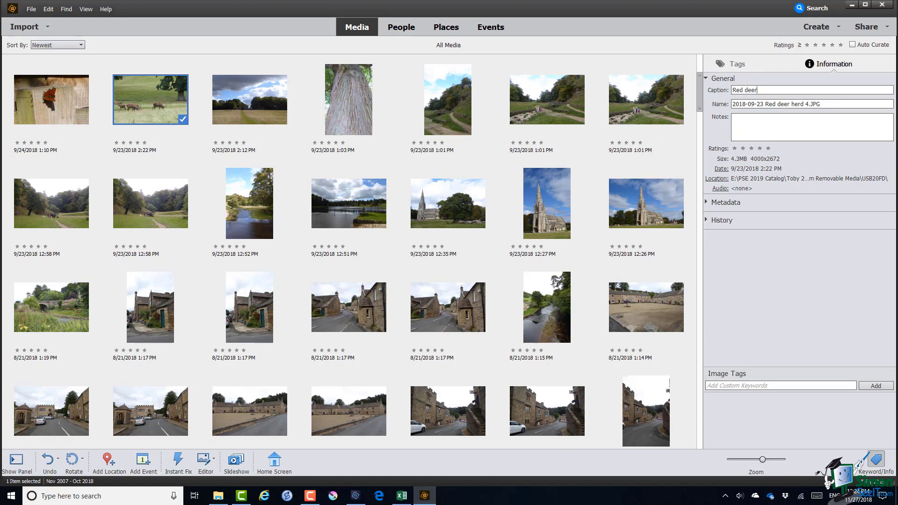
key(BackSpace)
key(BackSpace)
key(BackSpace)
key(BackSpace)
key(BackSpace)
key(BackSpace)
key(BackSpace)
key(BackSpace)
- Re-enter the caption 'Red deer' below the photo in single-photo view
double_click(147, 101)
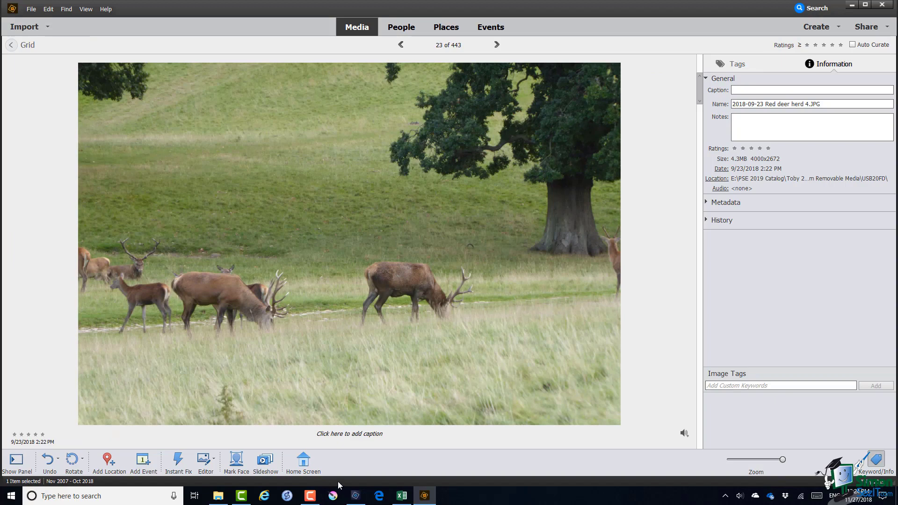
click(347, 435)
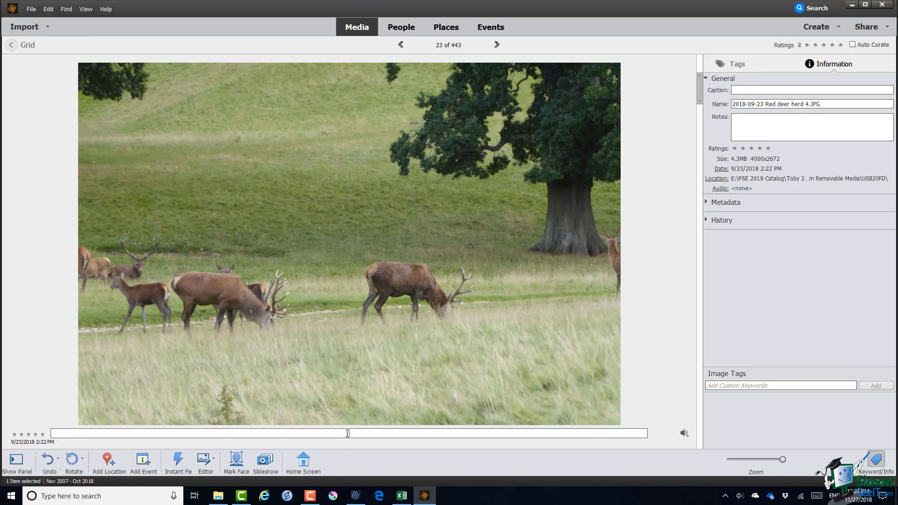
text(Red deer)
- Clear the deer photo's caption with an empty Add Caption entry, confirming with Yes
click(26, 45)
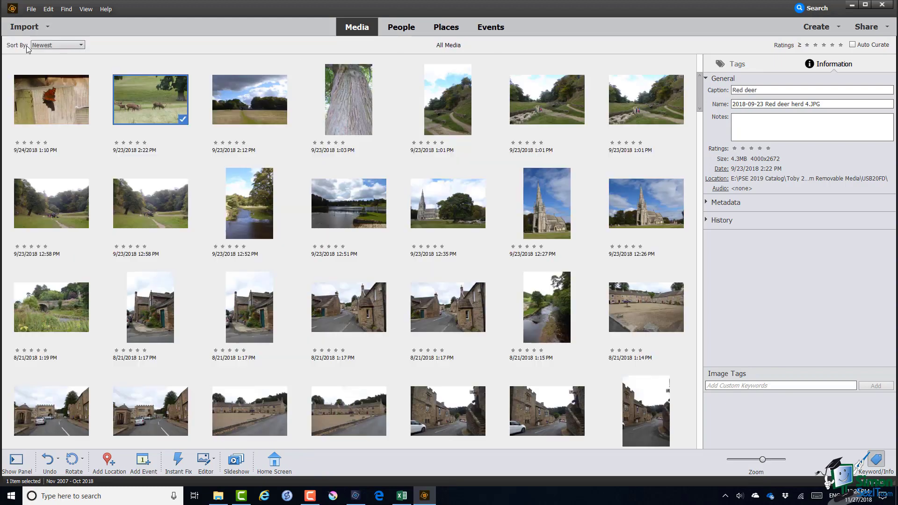
right_click(154, 105)
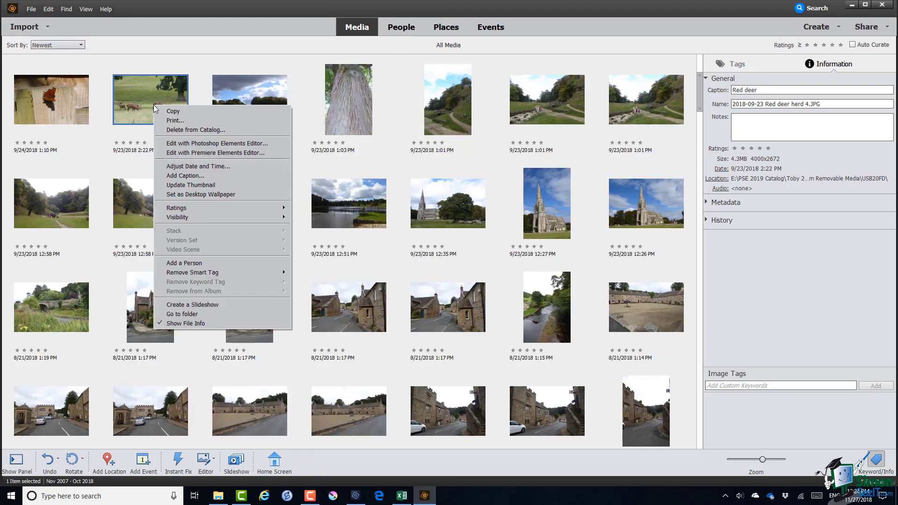
click(191, 176)
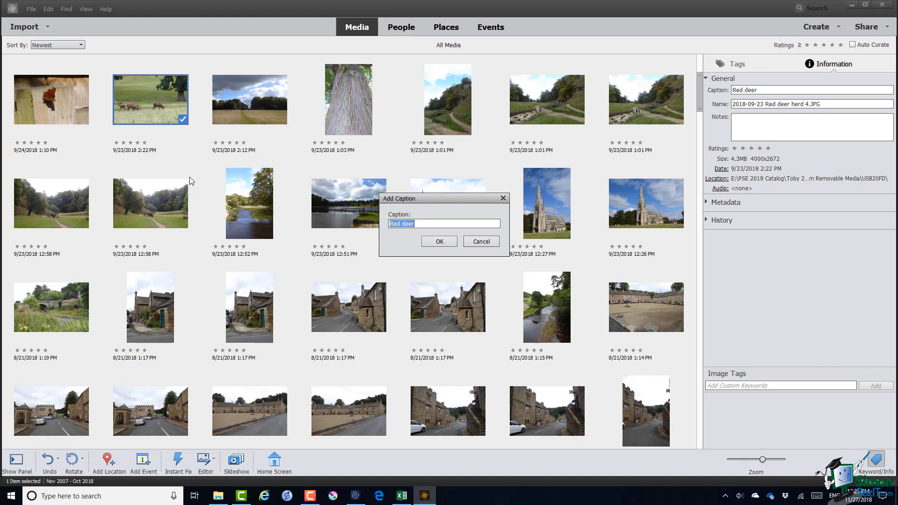
key(BackSpace)
click(440, 245)
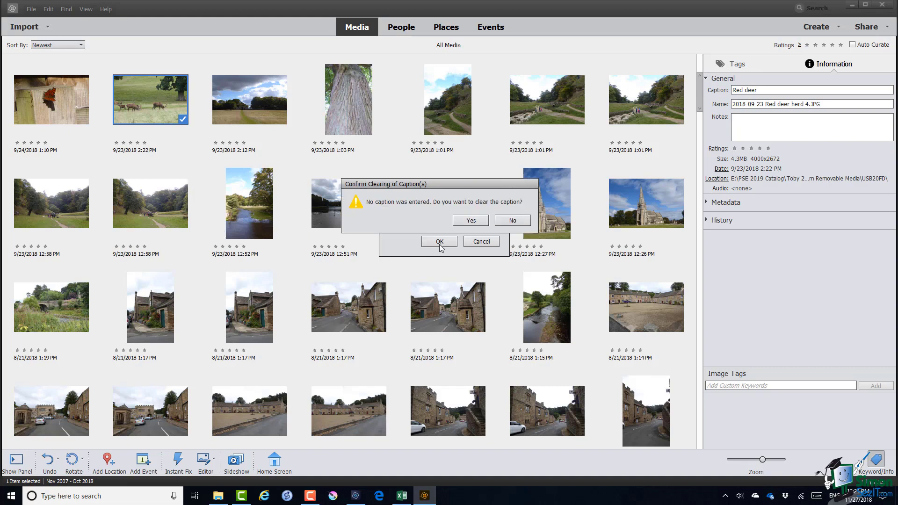
click(471, 220)
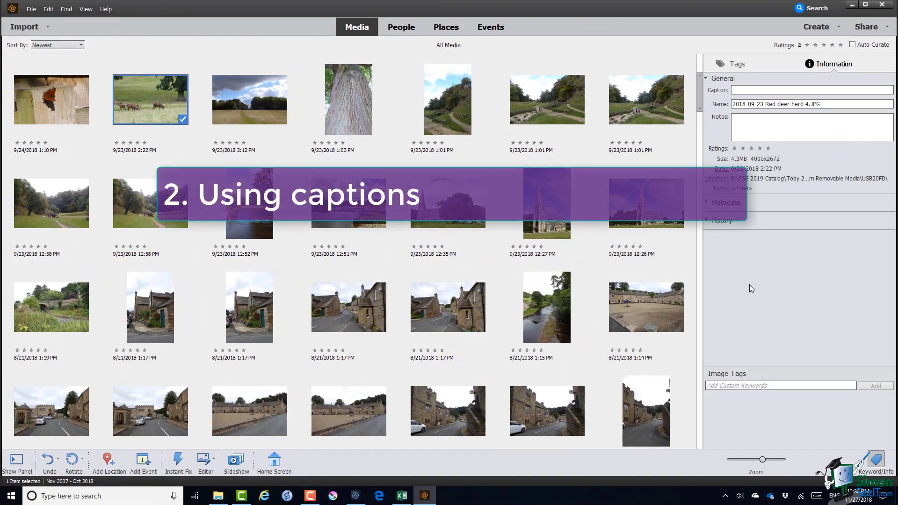
- Enter 'Red deer' in the Information panel Caption field, then view the photo full screen
click(739, 91)
text(Red d)
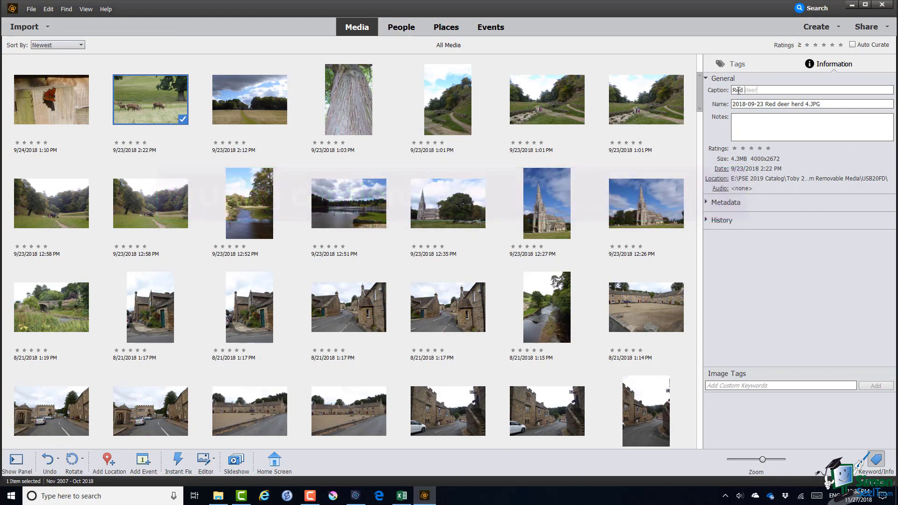
text(eer)
double_click(141, 97)
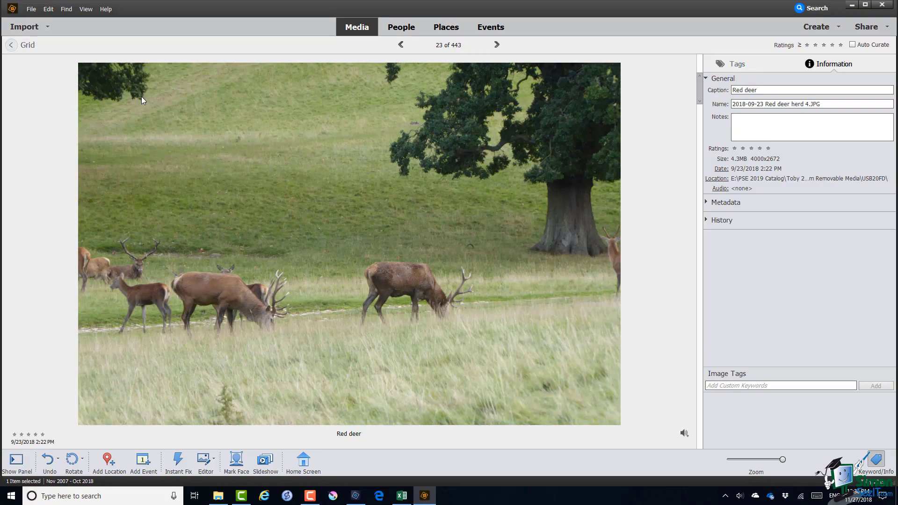
key(F11)
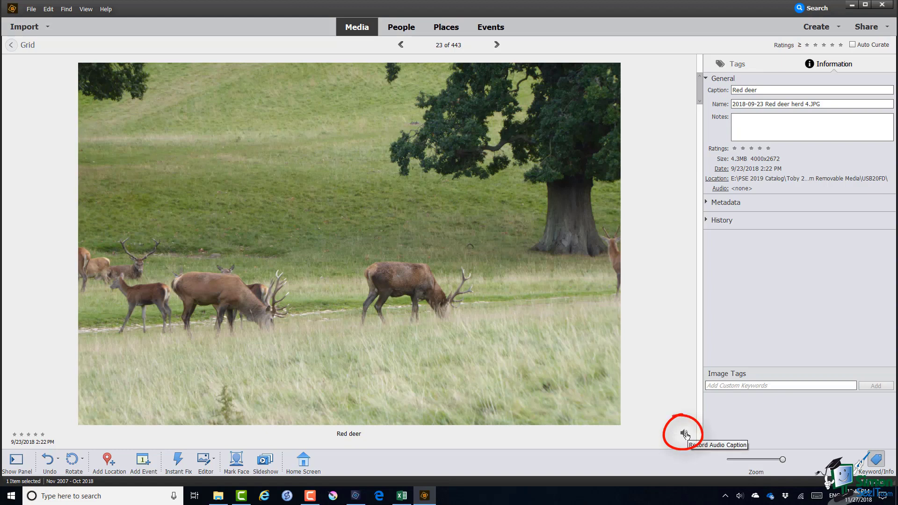
- Record a roughly 12-second spoken audio caption for the deer photo
click(685, 434)
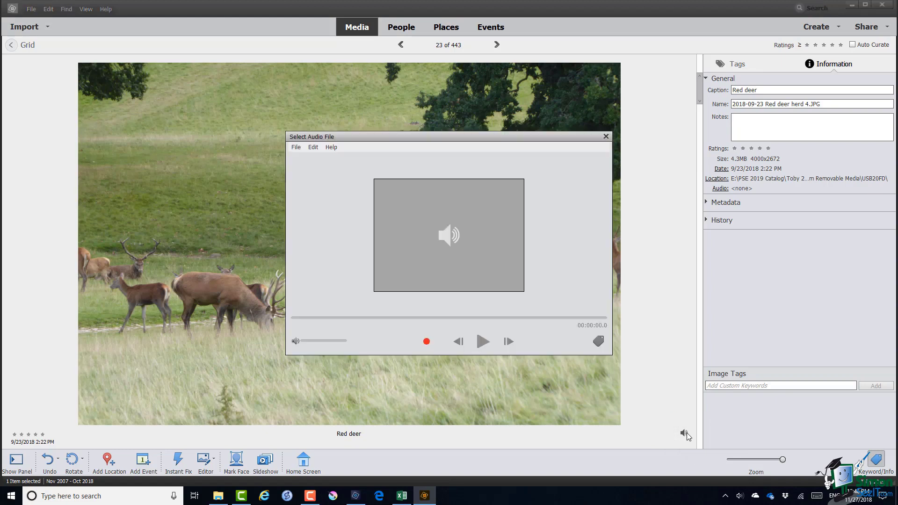
click(295, 148)
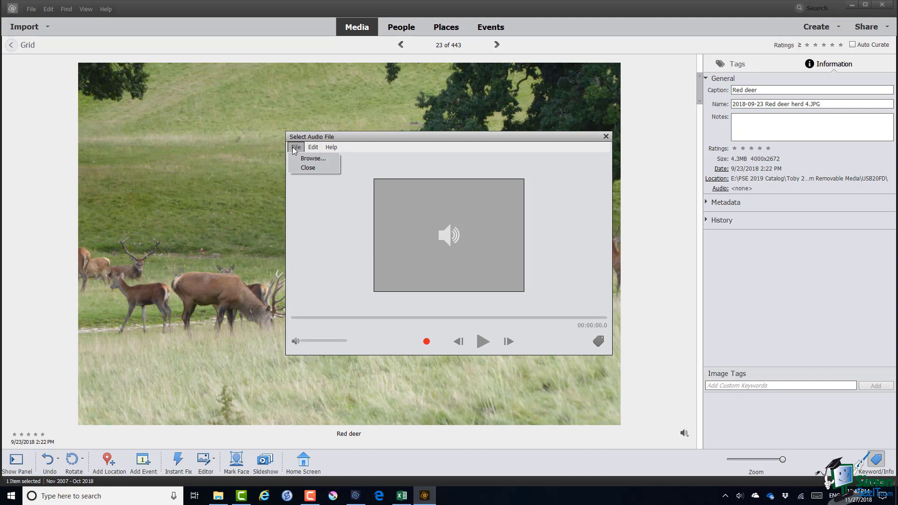
click(319, 211)
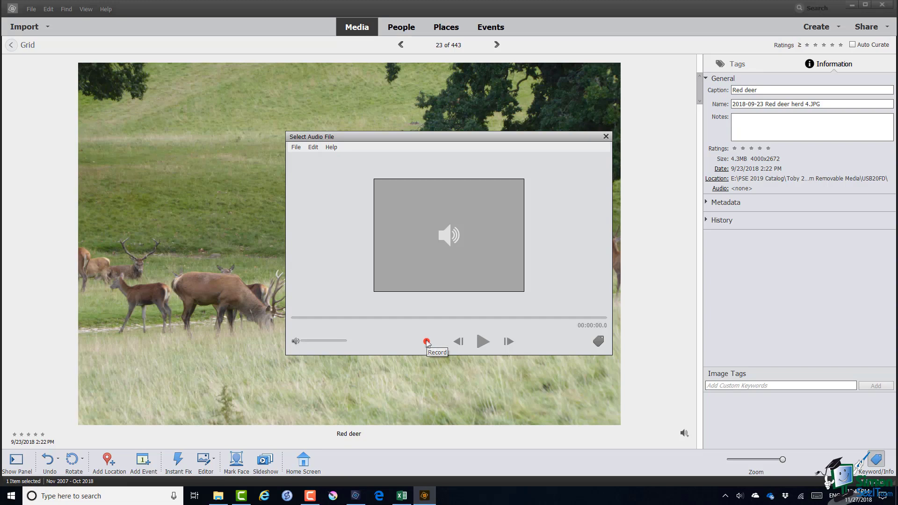
click(426, 342)
click(426, 342)
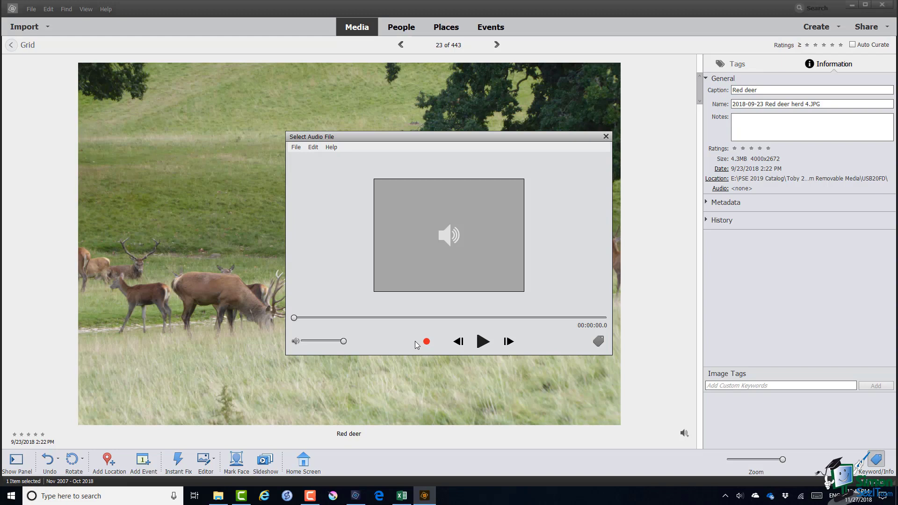
- Save the recording as audio caption '2018-09-23 Red deer herd 4.wav' and return to the grid
click(606, 137)
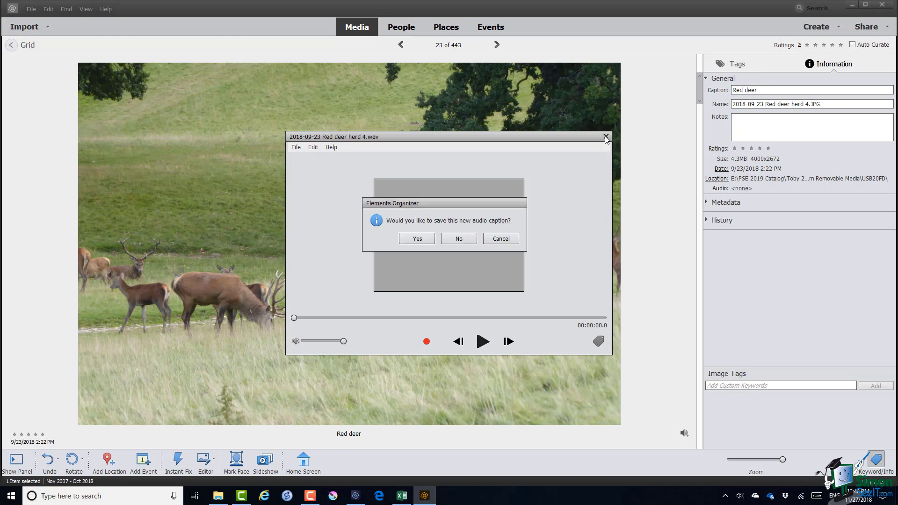
click(420, 239)
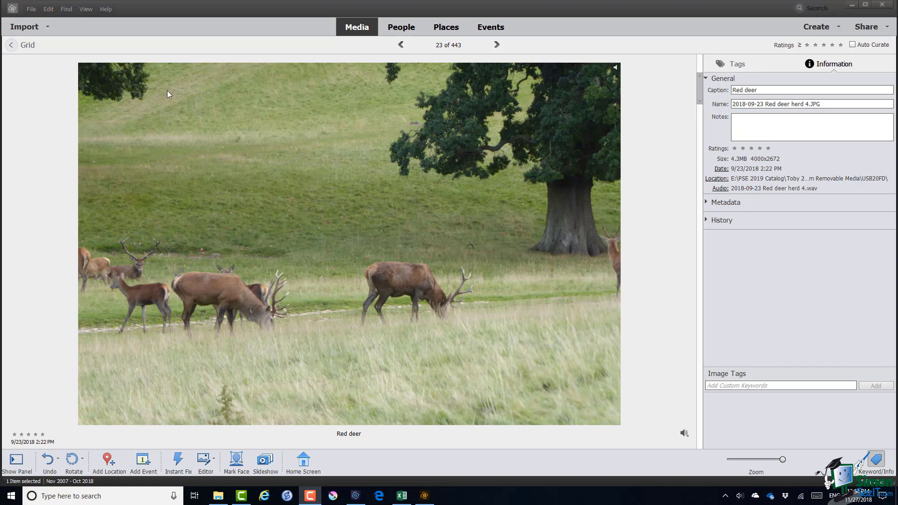
click(19, 45)
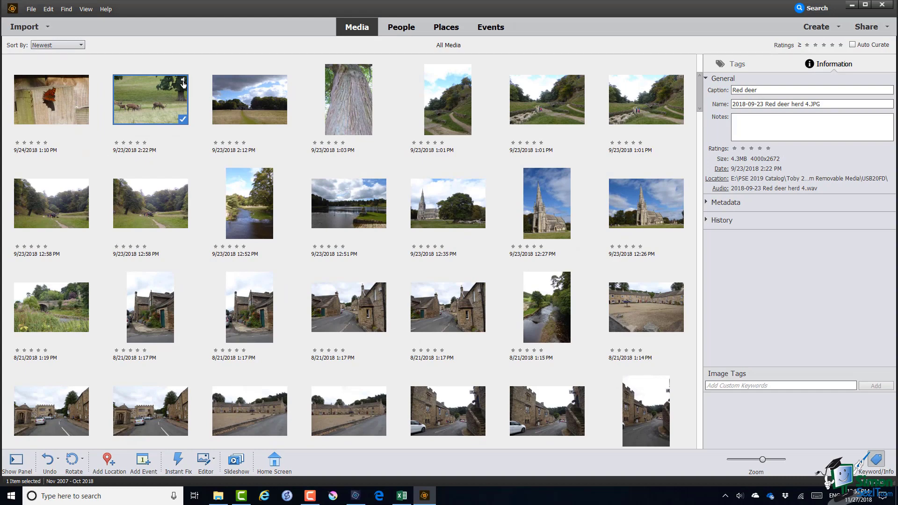
- Play the deer photo's 14.7-second audio caption in single-photo view, then close the player
double_click(145, 97)
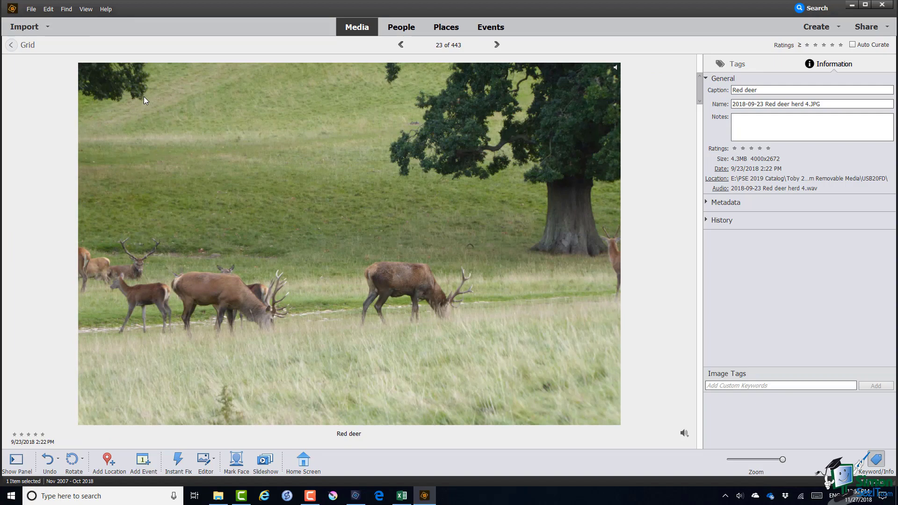
click(616, 70)
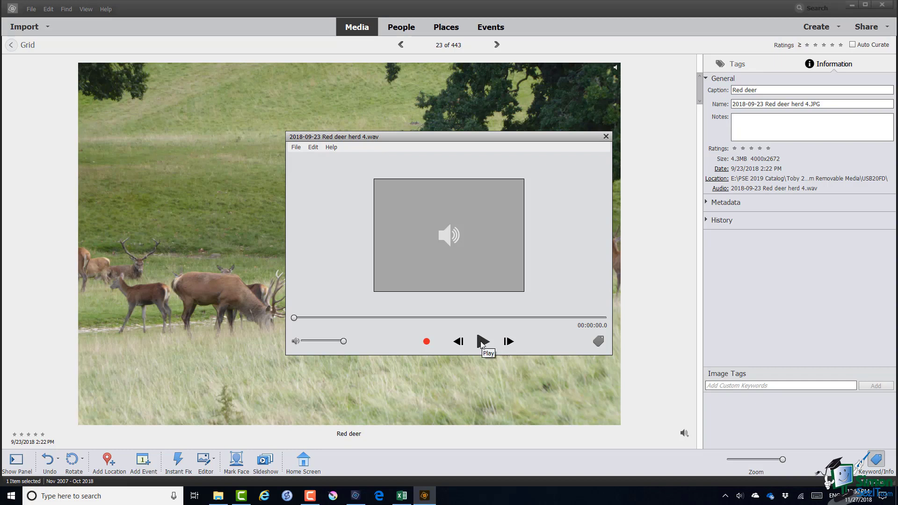
click(482, 345)
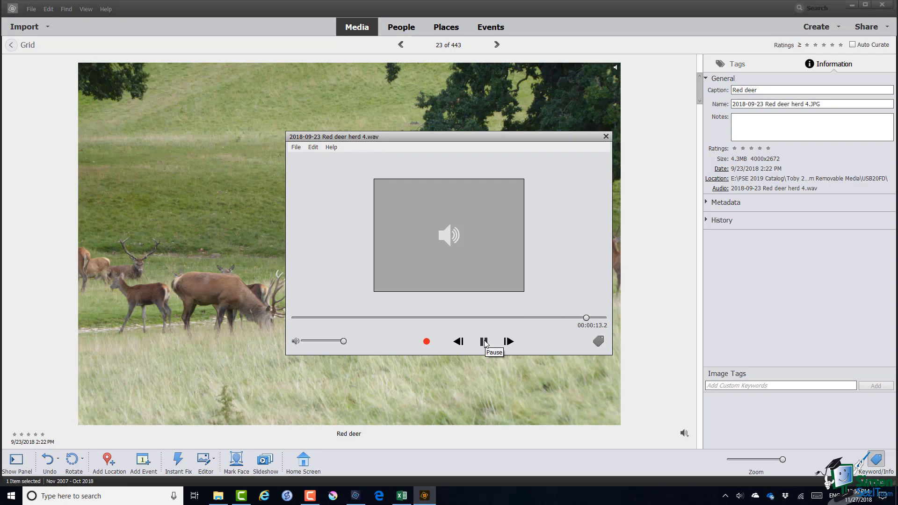
click(606, 136)
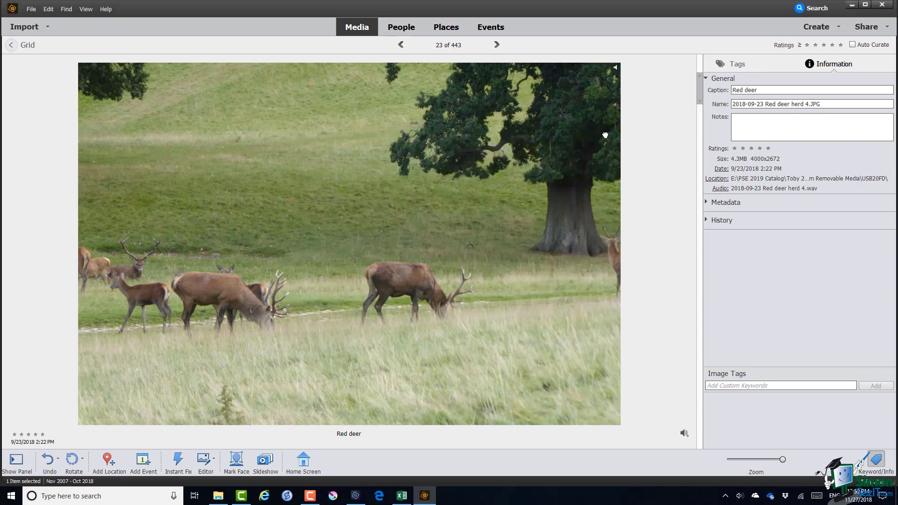